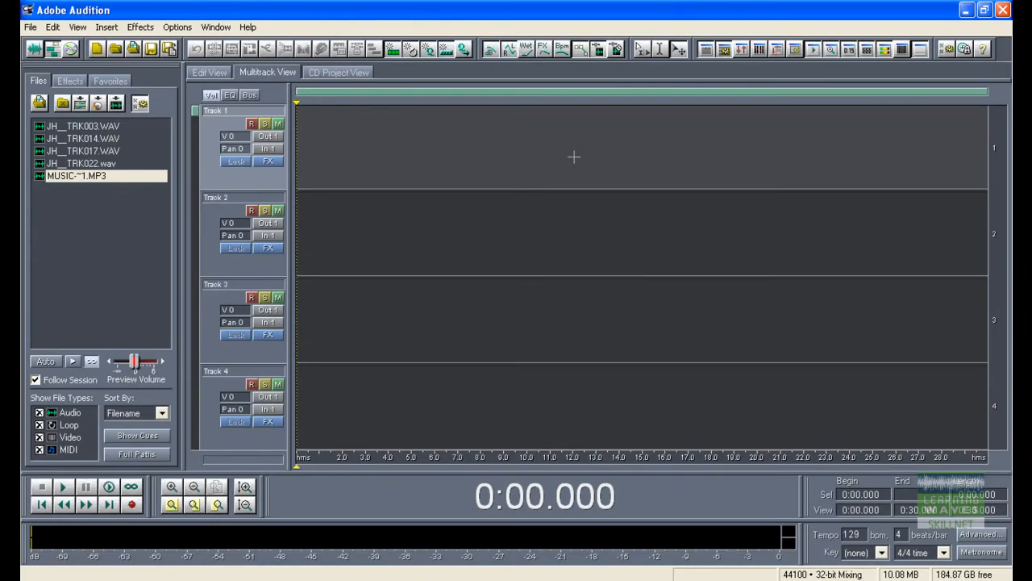
Rename Track 1 as Voice and Track 2 as Music
click(235, 111)
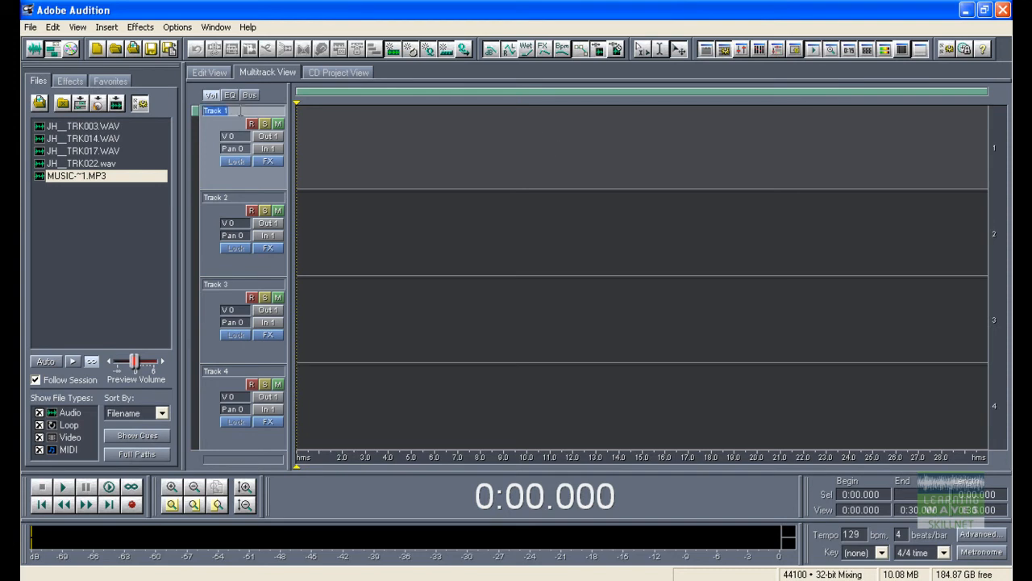
text(Voice)
key(Return)
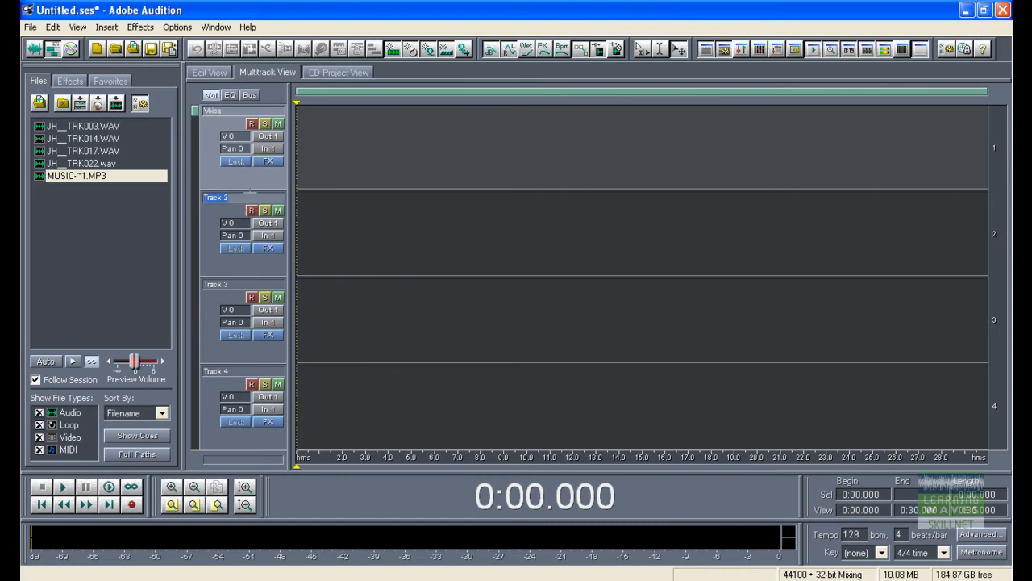
text(Music)
Place the clips JH__TRK003, JH__TRK014, JH__TRK017 and JH__TRK022 on the first four tracks, one clip per track
click(75, 125)
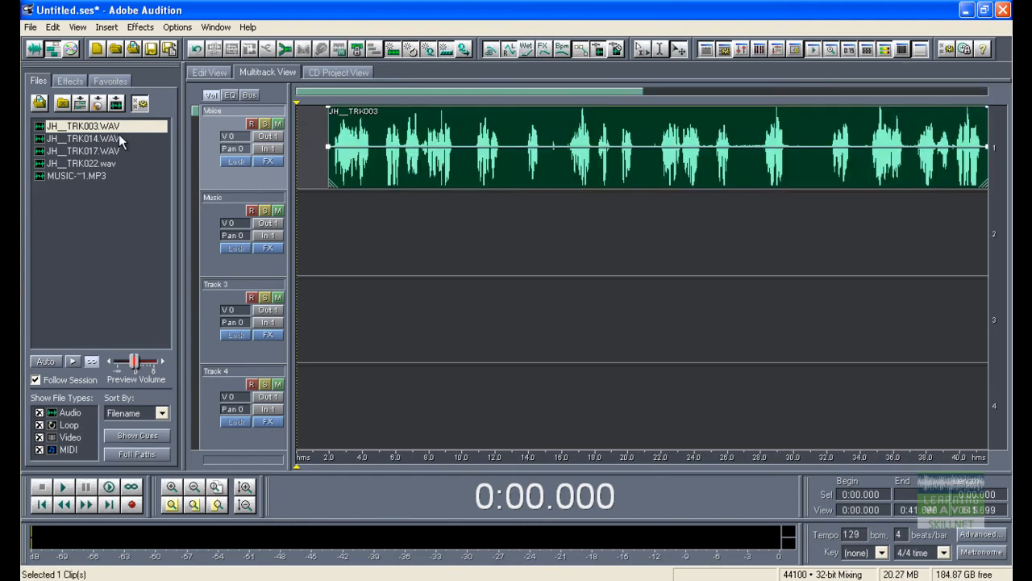
drag(91, 138, 539, 234)
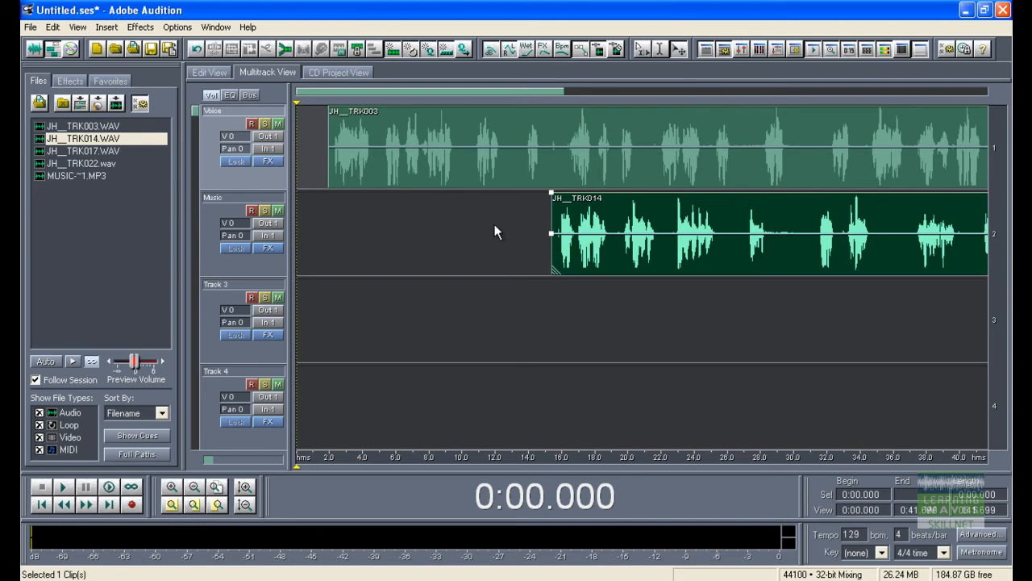
click(74, 151)
drag(72, 156, 554, 300)
click(75, 164)
drag(75, 164, 627, 385)
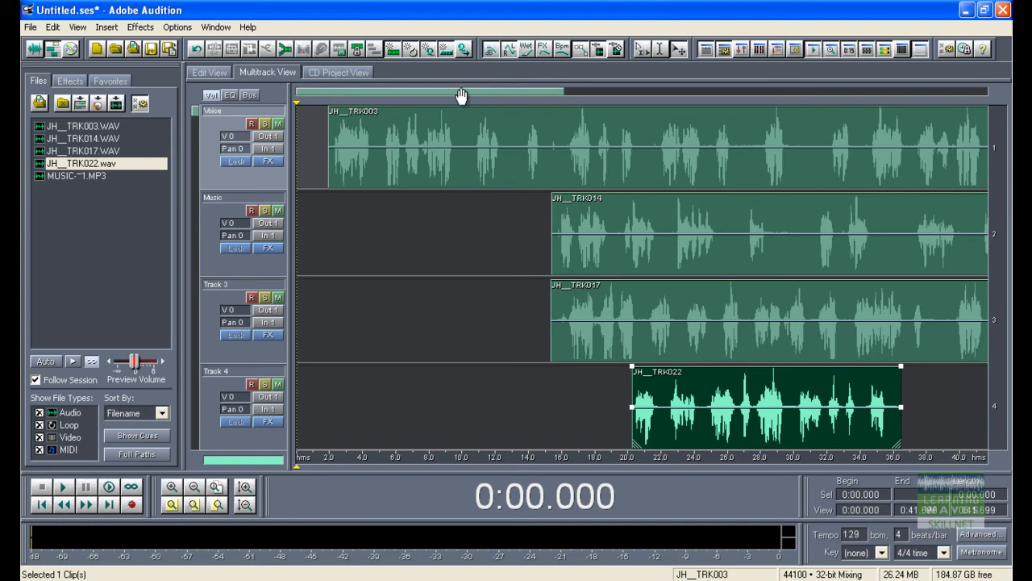
With the Hybrid tool, move JH__TRK014 and JH__TRK017 onto the Voice track, one after the other behind JH__TRK003
drag(530, 94, 473, 94)
scroll(481, 96, up, 4)
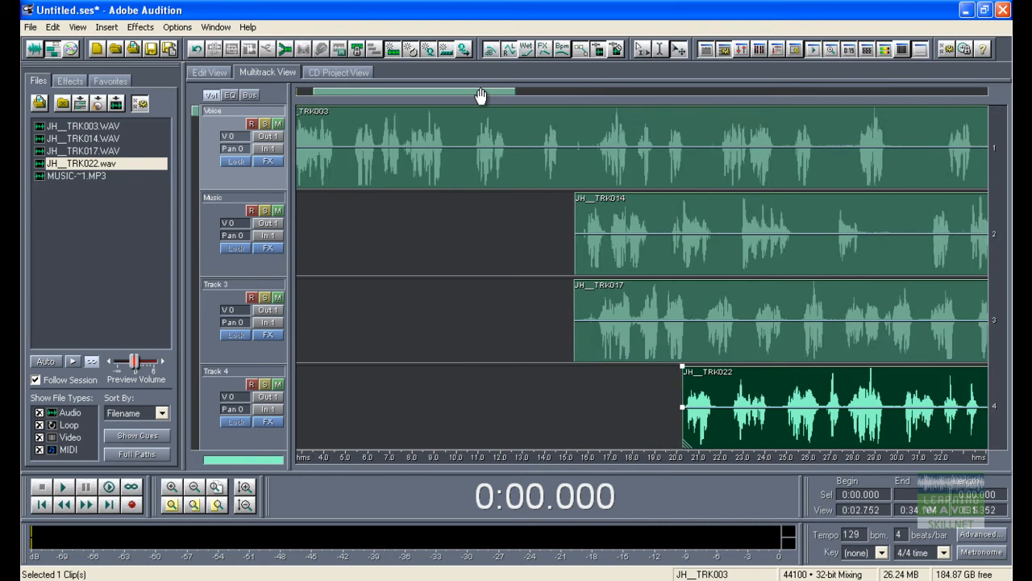
scroll(477, 92, down, 6)
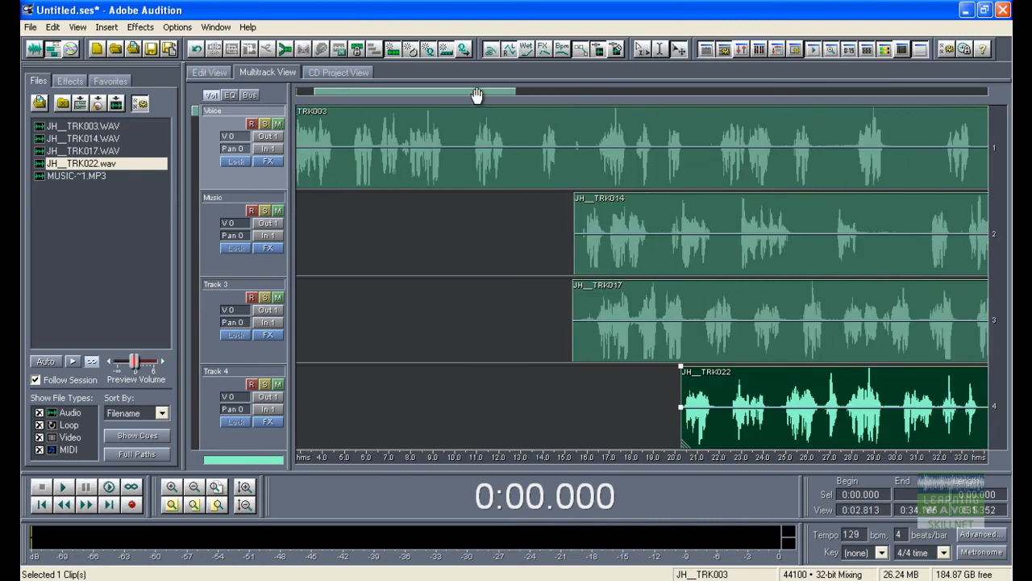
scroll(475, 96, down, 2)
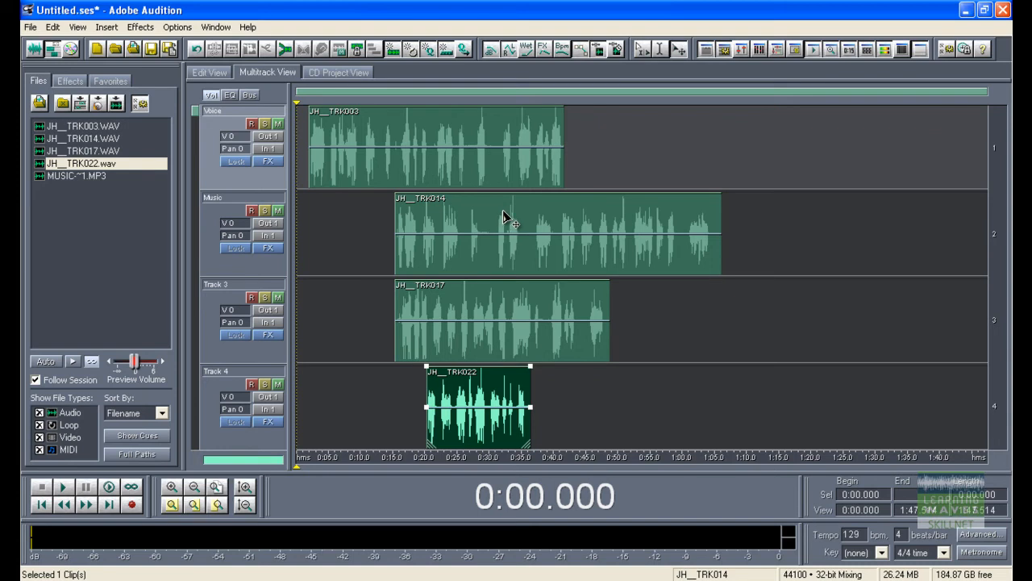
click(642, 50)
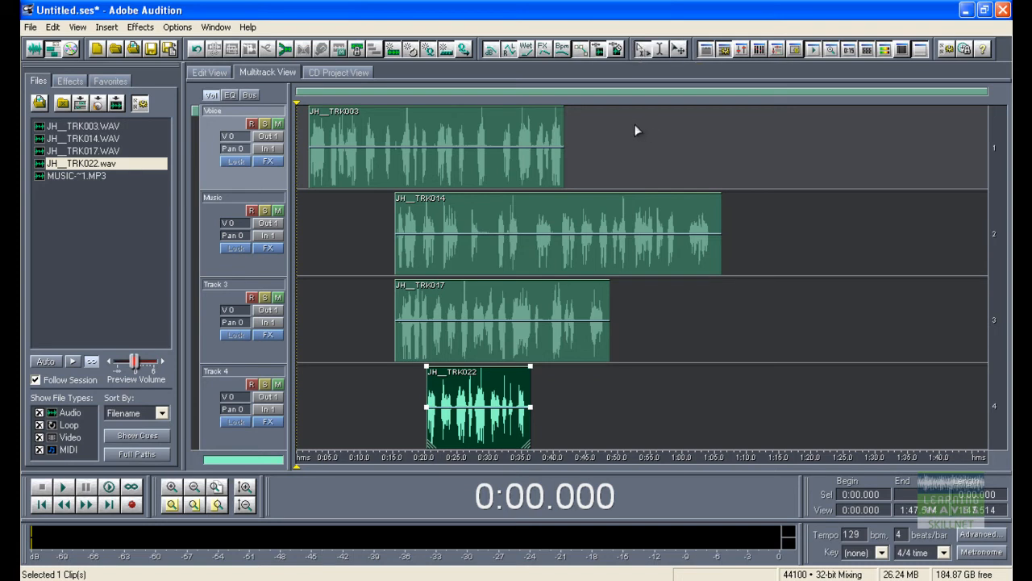
click(510, 226)
drag(509, 224, 687, 129)
drag(535, 276, 934, 172)
Move the JH__TRK022 clip from Track 4 onto the Voice track, right after JH__TRK017
drag(756, 95, 902, 96)
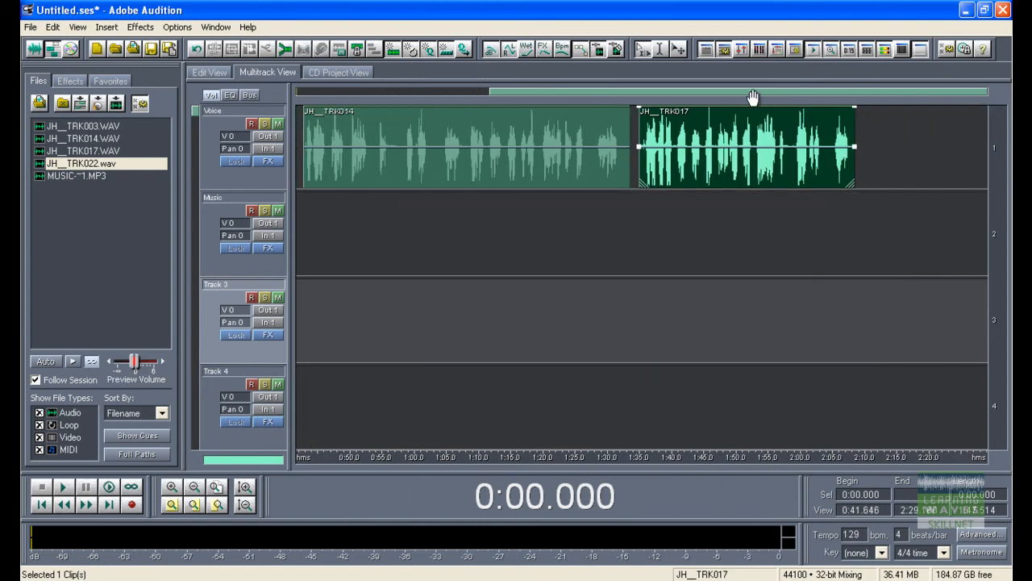
drag(749, 97, 622, 97)
drag(404, 385, 832, 153)
drag(617, 93, 383, 97)
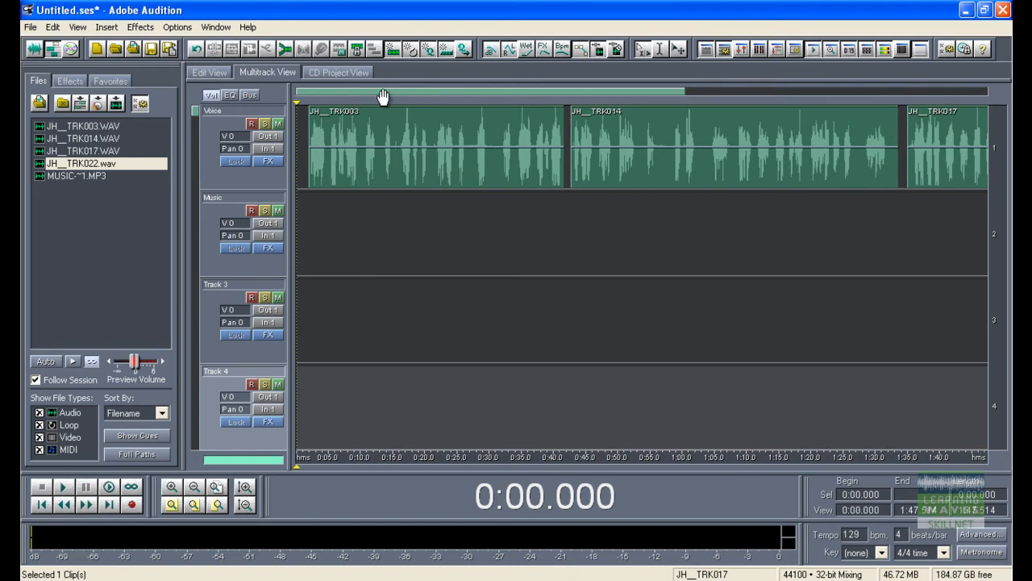
scroll(517, 99, down, 2)
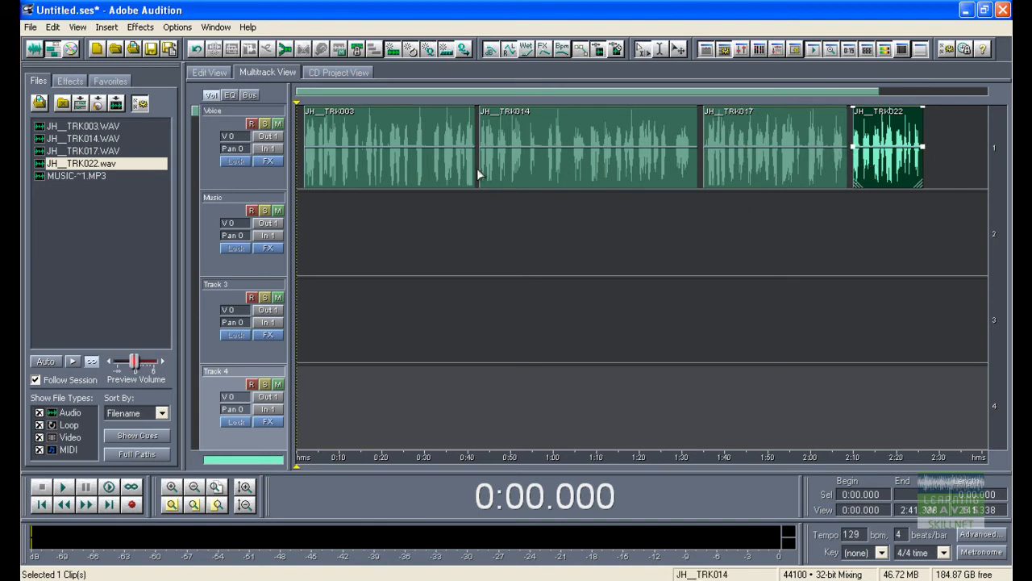
Select JH__TRK003 and JH__TRK017 together on the Voice track and shift both earlier, so JH__TRK003 starts at 0:00
click(413, 152)
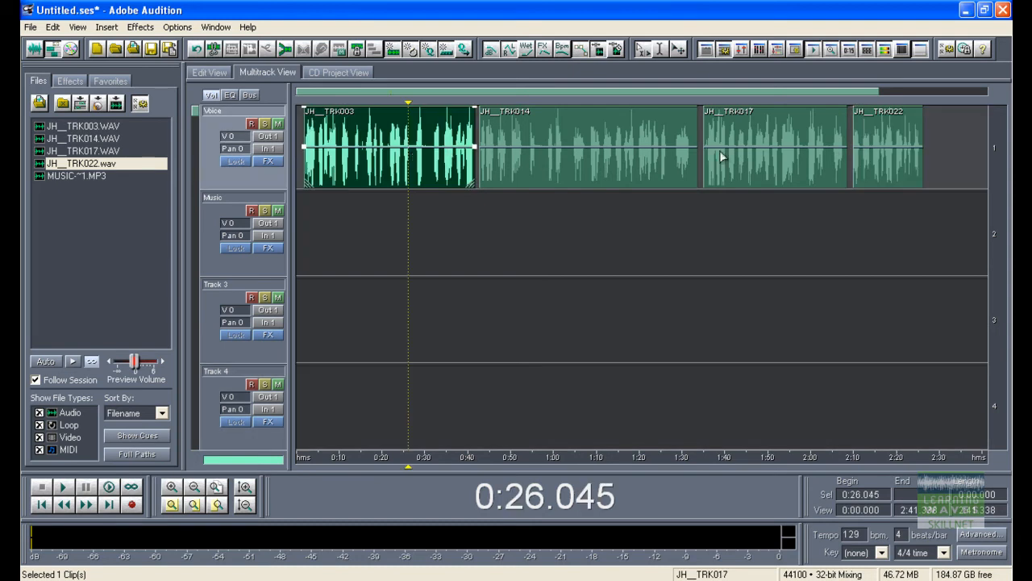
click(744, 152)
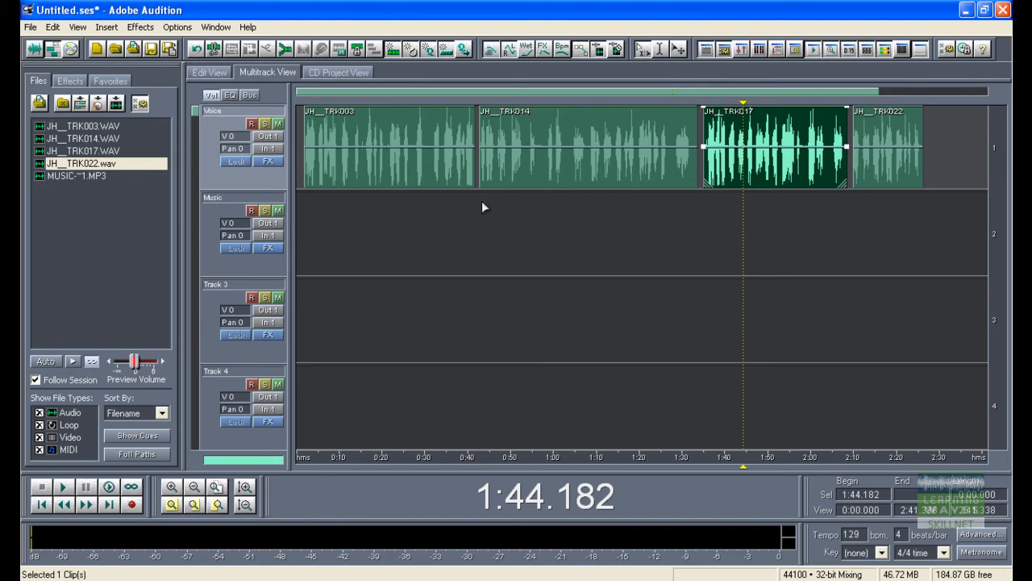
click(539, 245)
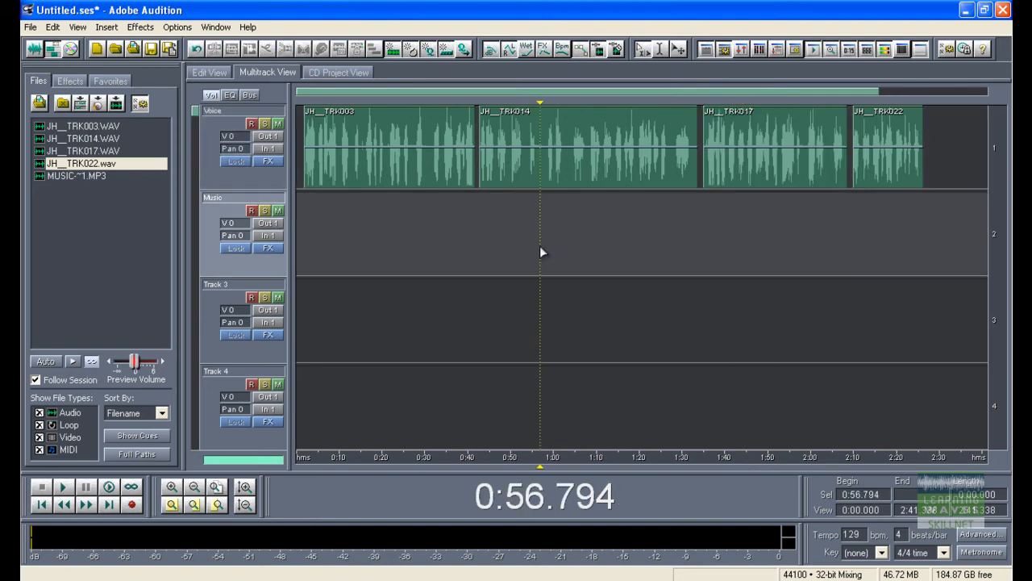
click(401, 168)
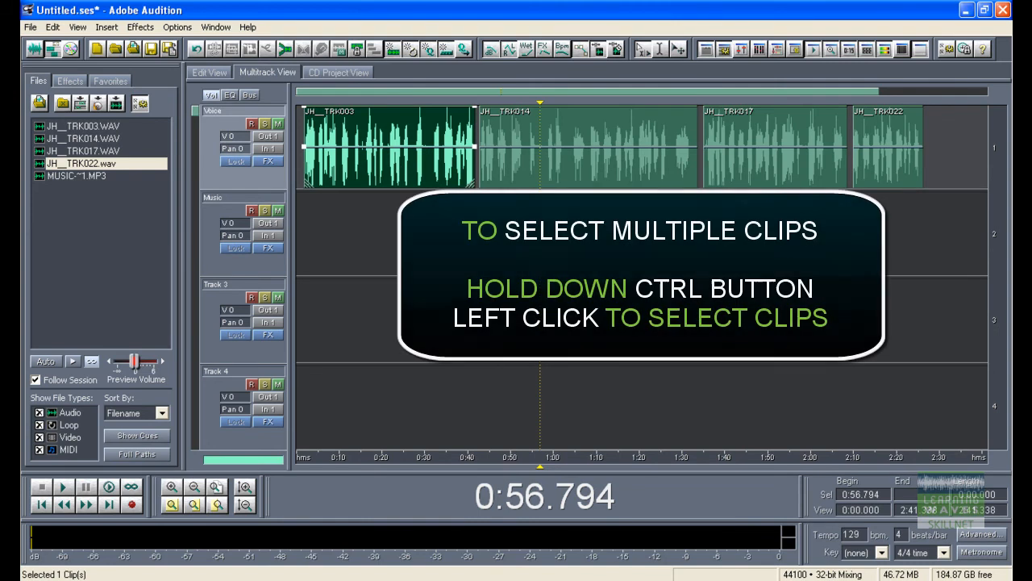
ctrl+click(745, 163)
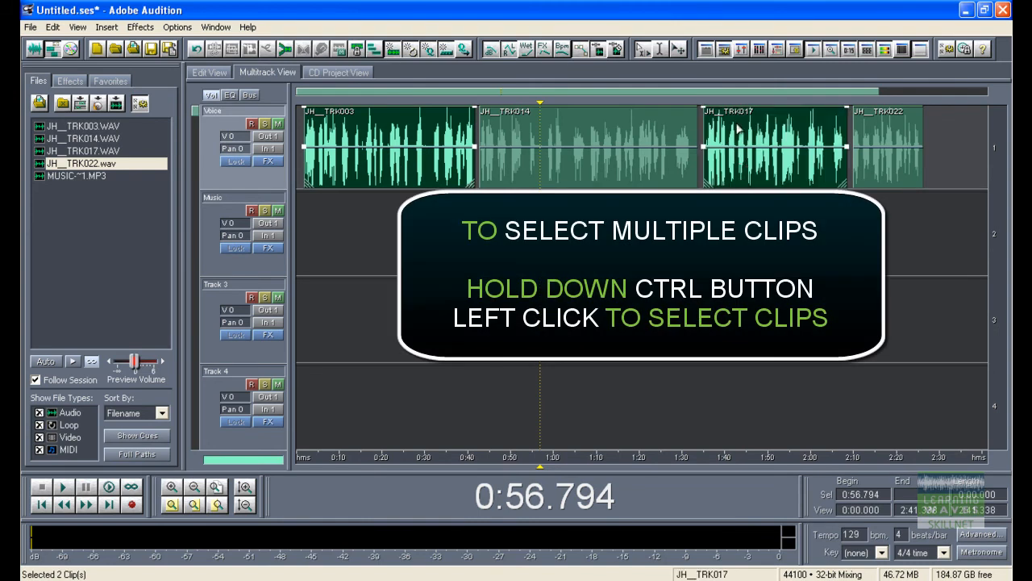
drag(786, 143, 746, 161)
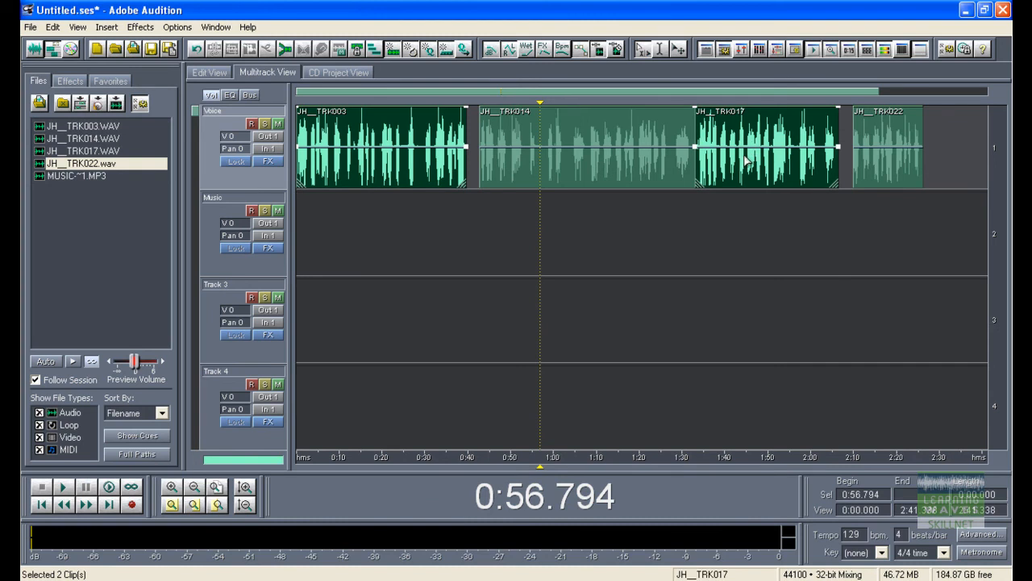
Select JH__TRK003, JH__TRK014 and JH__TRK017 together with a selection box, and clear the selection
click(697, 227)
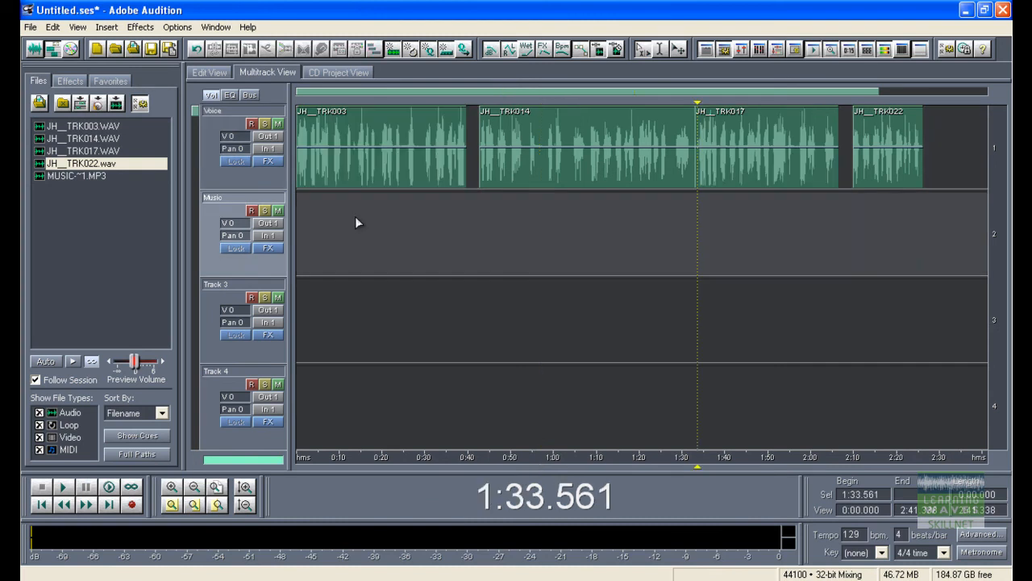
drag(358, 221, 763, 119)
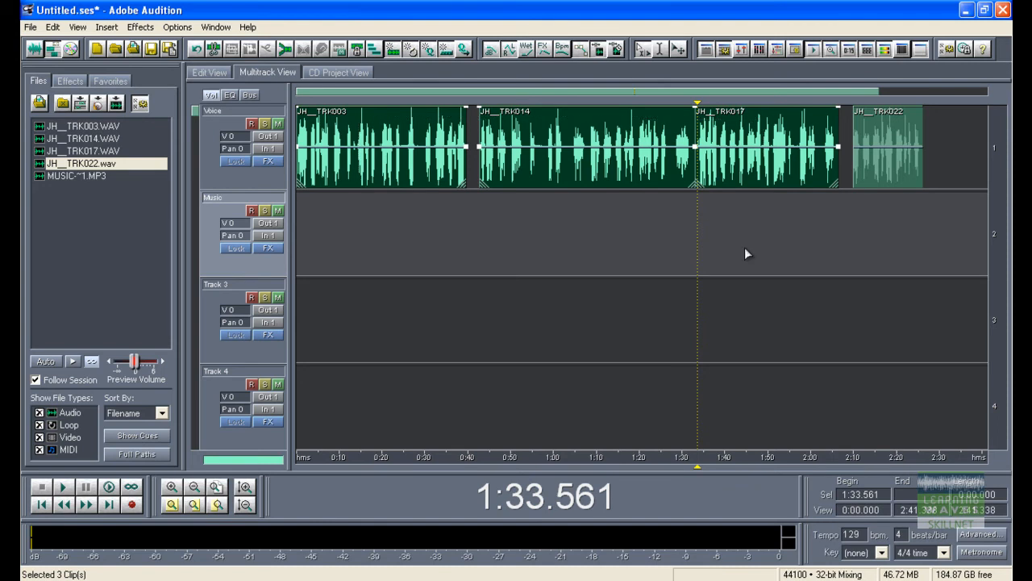
drag(742, 185, 701, 184)
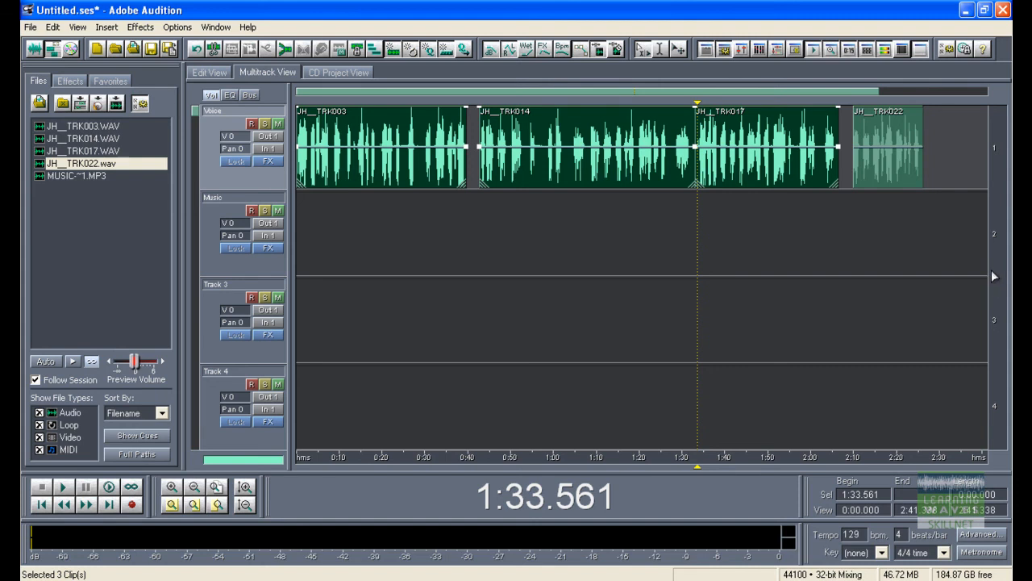
click(993, 246)
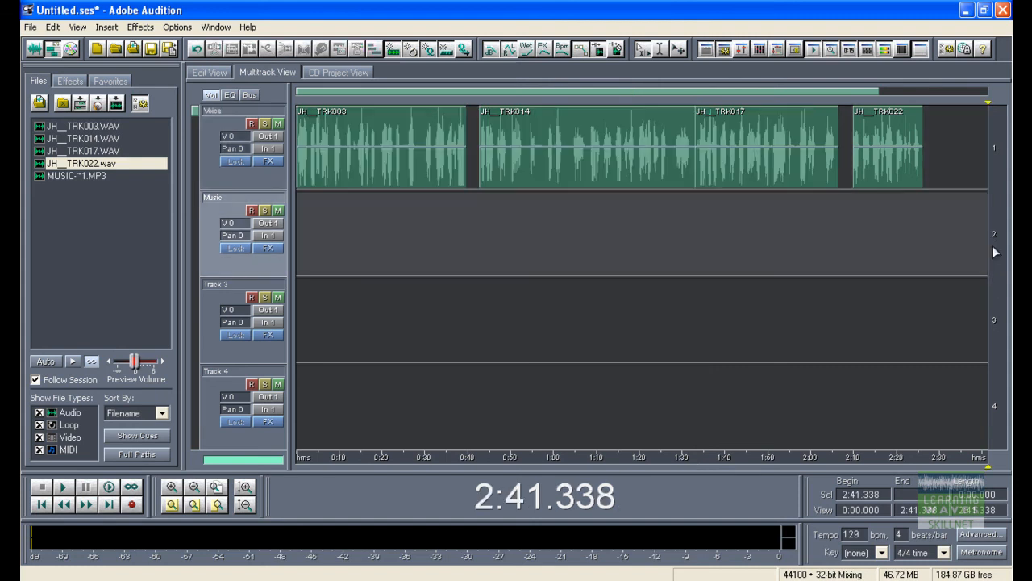
Look through the session's tracks, going below Track 4 and back up to the Voice track
mouse_move(996, 254)
mouse_down()
mouse_move(990, 160)
mouse_move(997, 281)
mouse_move(989, 149)
mouse_move(997, 270)
mouse_up()
scroll(471, 234, down, 6)
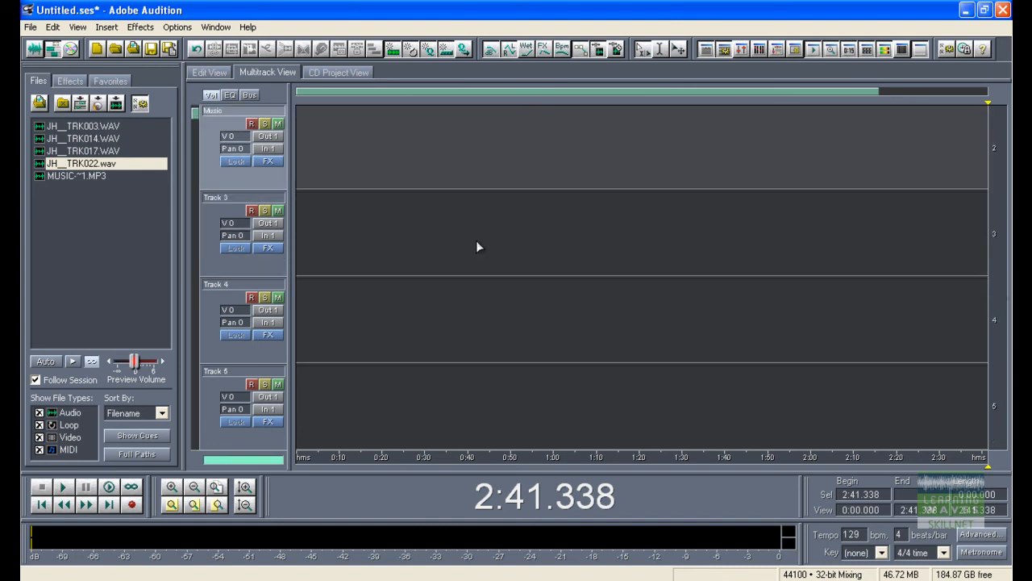
scroll(476, 238, up, 6)
scroll(476, 238, down, 3)
scroll(476, 238, up, 3)
scroll(476, 238, down, 3)
scroll(474, 233, up, 3)
scroll(474, 230, down, 3)
scroll(475, 235, up, 3)
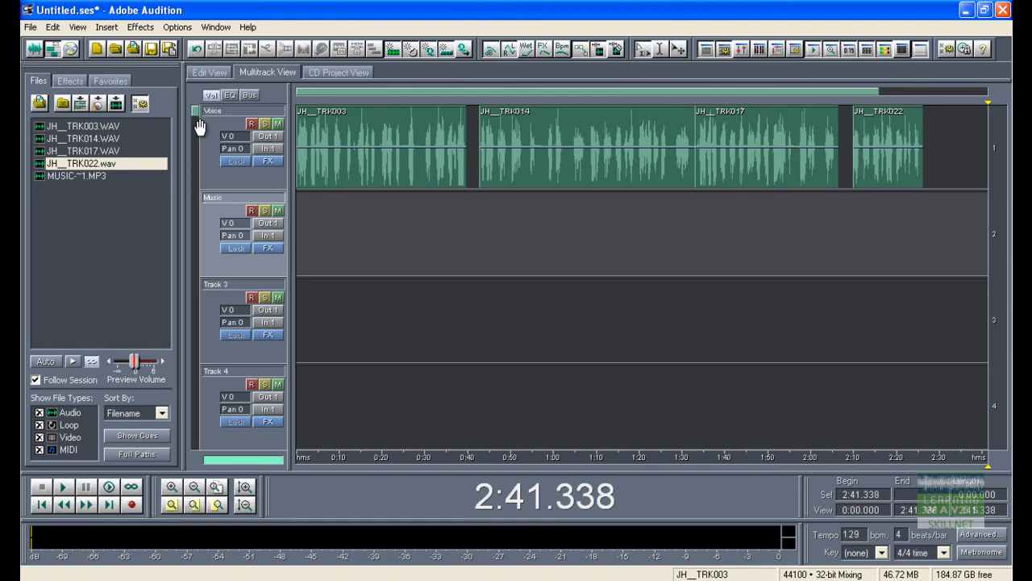
mouse_move(192, 118)
mouse_down()
mouse_move(201, 318)
mouse_move(219, 407)
mouse_move(209, 442)
mouse_move(191, 114)
mouse_up()
Place MUSIC-~1.MP3 on the Music track so that it starts at 0:00
click(583, 403)
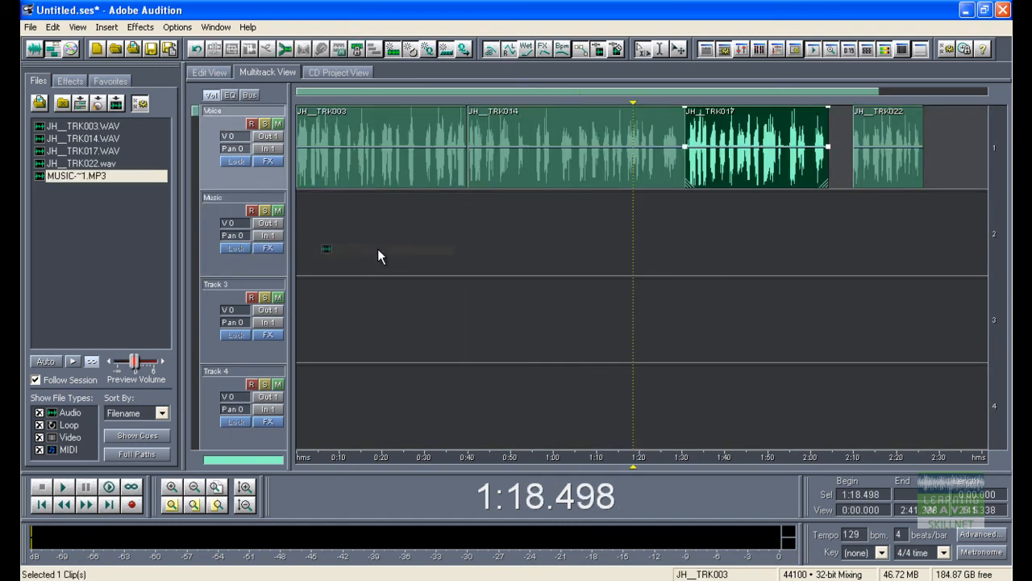
drag(377, 248, 386, 234)
drag(601, 259, 495, 252)
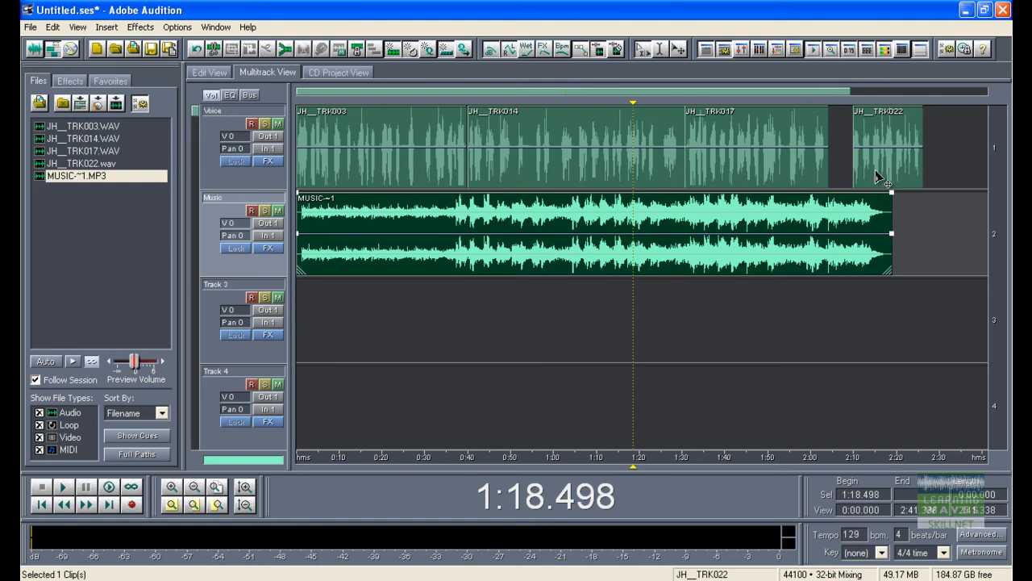
Space out the Voice clips so they start at about 0:04, 0:45, 1:38 and 2:15, with gaps between them
drag(876, 173, 922, 177)
drag(795, 171, 860, 173)
drag(643, 161, 687, 160)
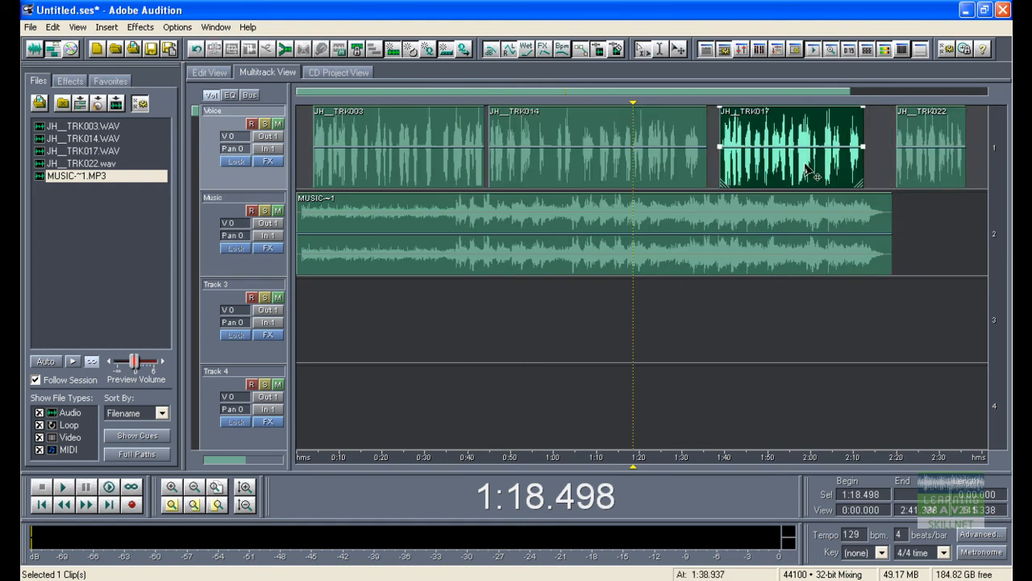
drag(932, 173, 909, 173)
drag(800, 168, 797, 168)
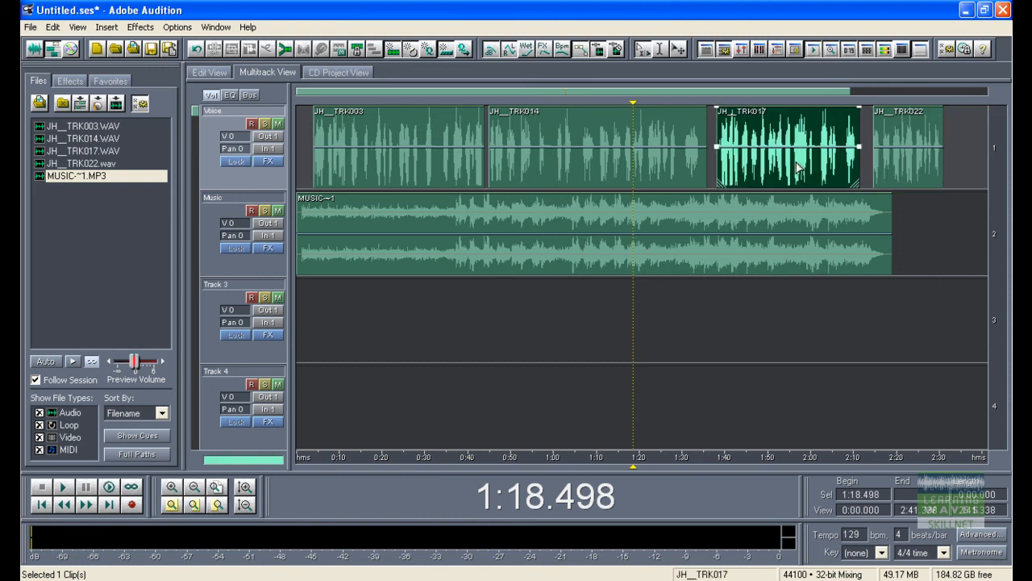
Play the session from 0:00 to check the voice and music mix, stop playback and reset the level meter's clip indicator
click(299, 291)
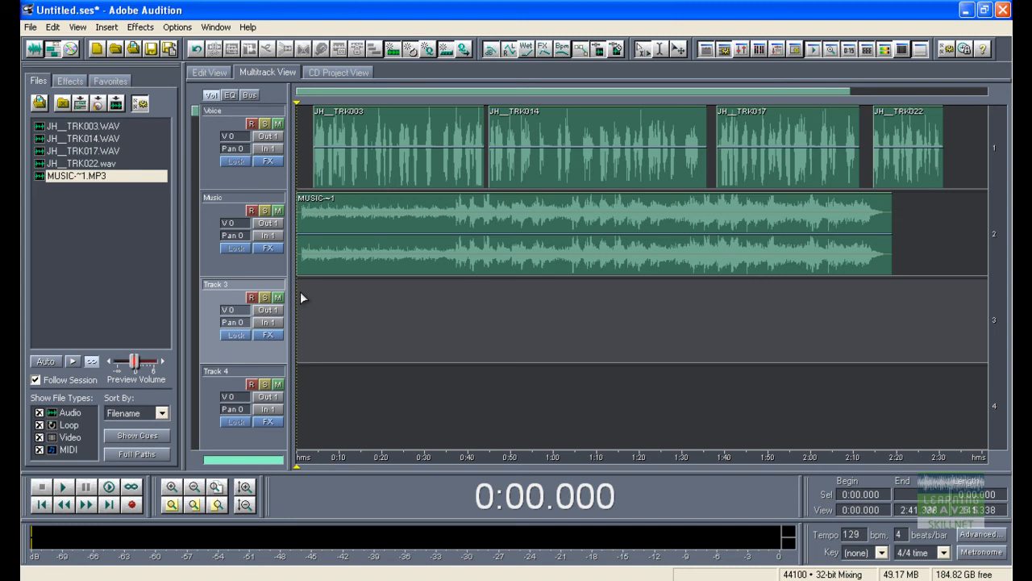
key(space)
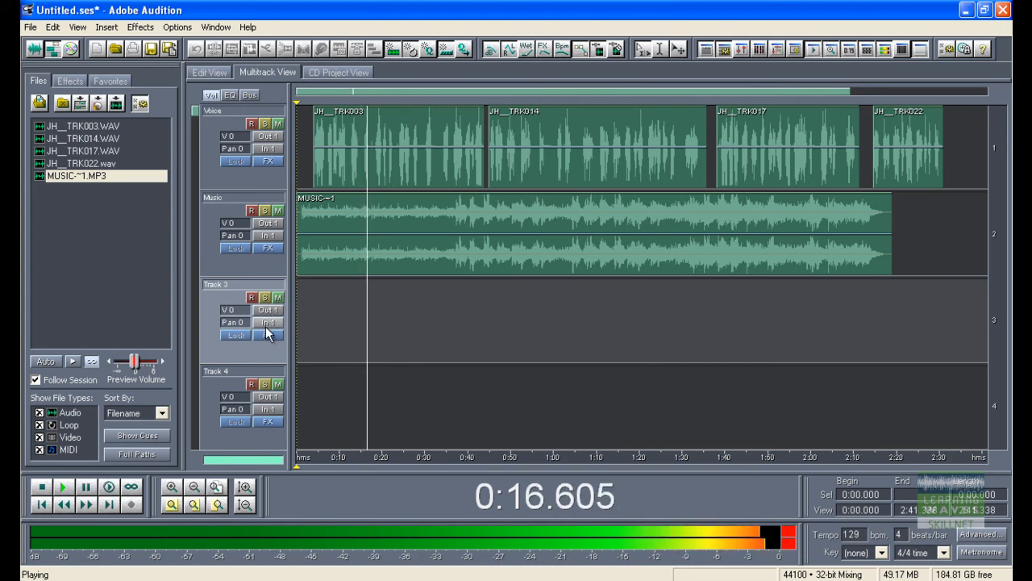
key(space)
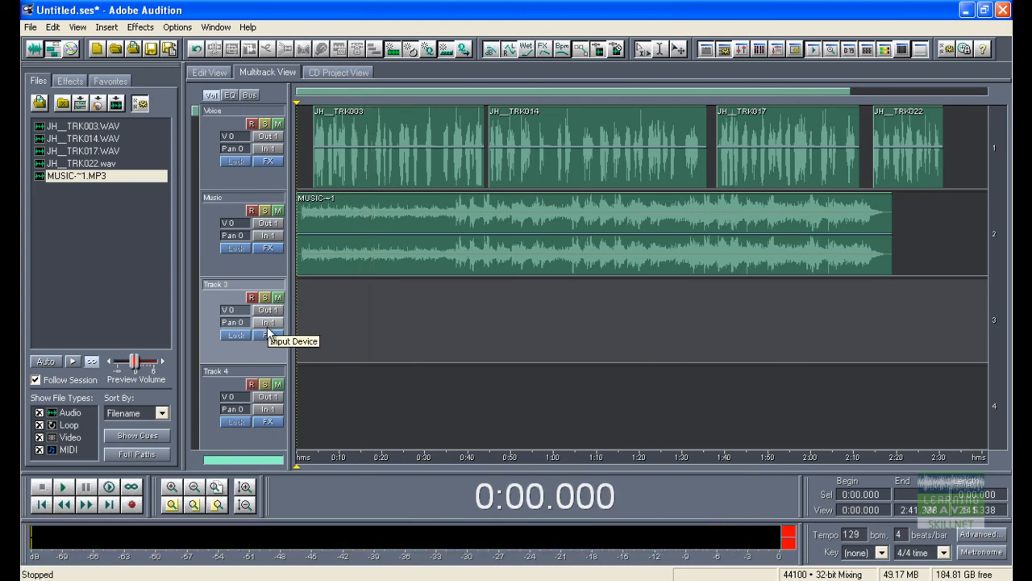
click(789, 537)
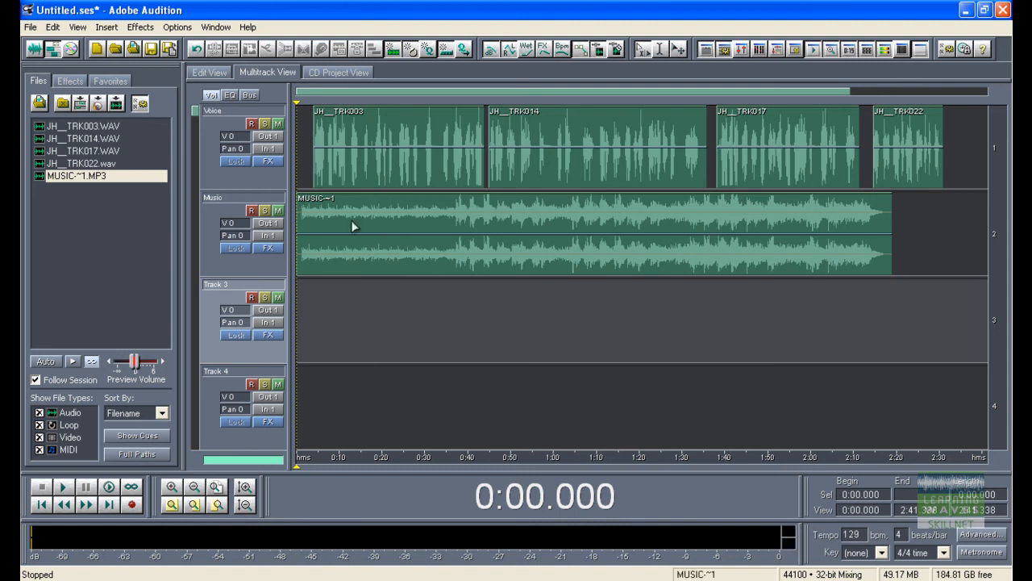